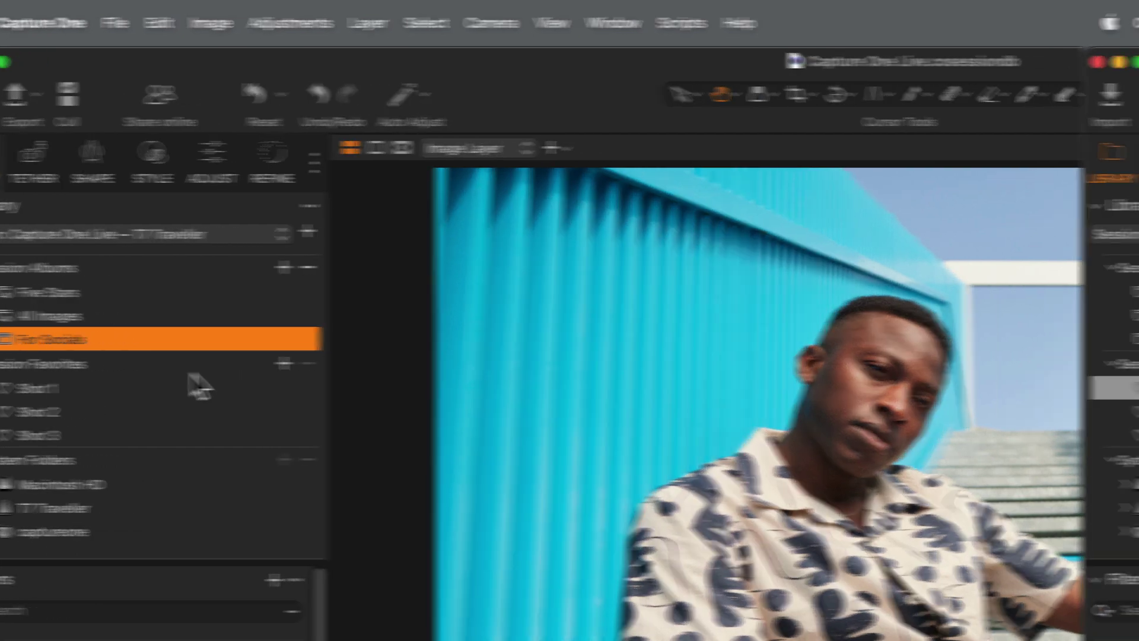
Show the Shot 1 favorite, then briefly review the sharing panel and toolbar display options
{"action": "left_click", "coordinate": [222, 388]}
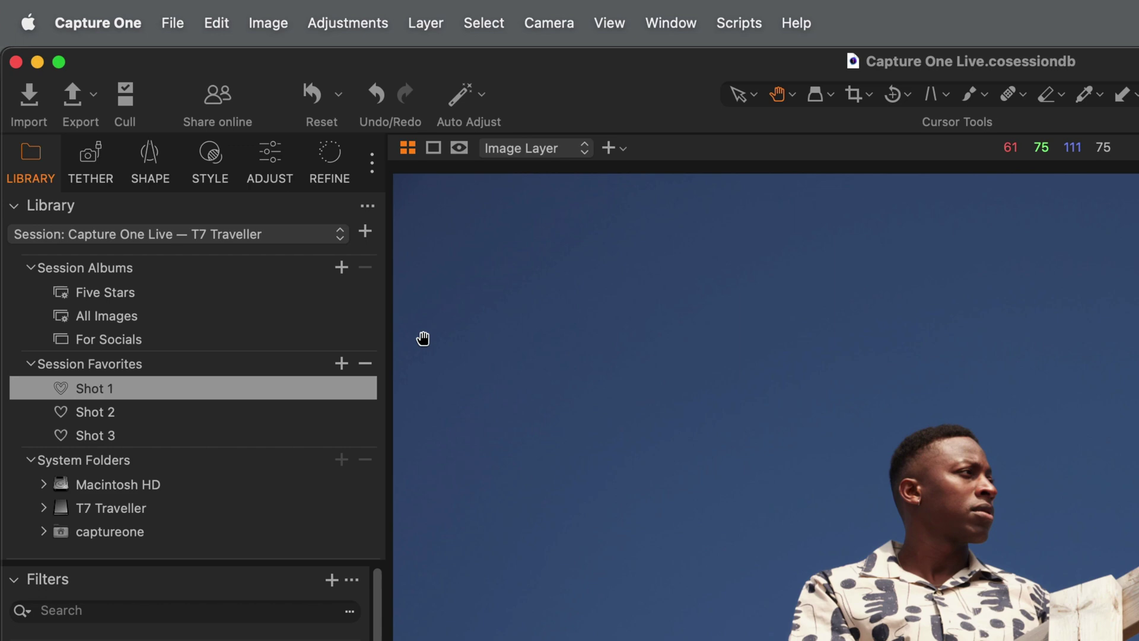
{"action": "left_click", "coordinate": [212, 97]}
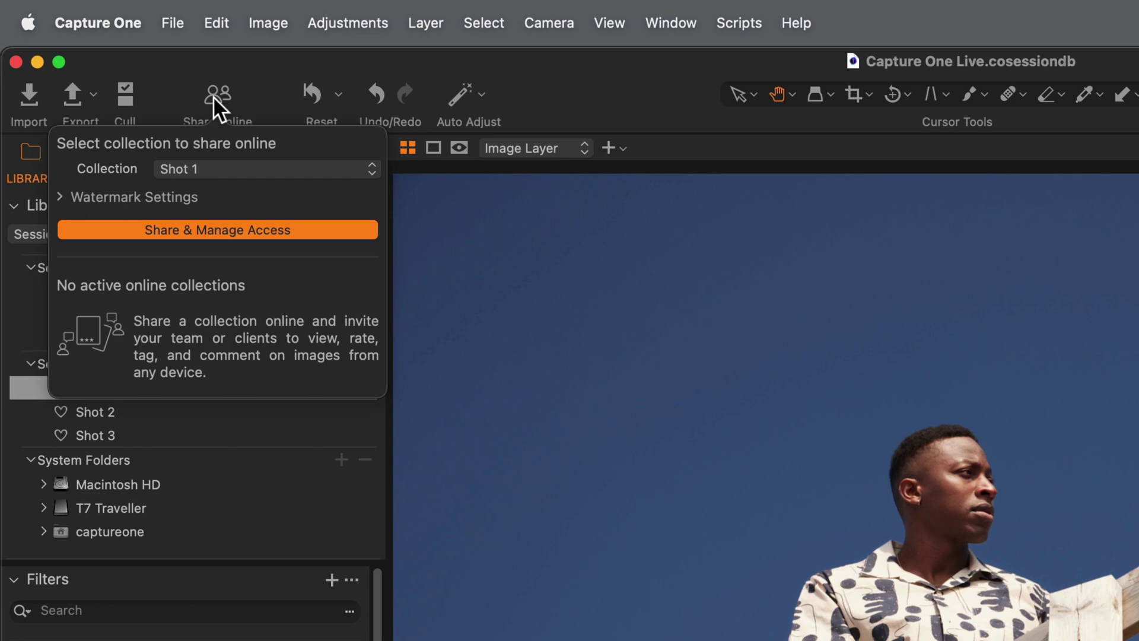
{"action": "left_click", "coordinate": [267, 91]}
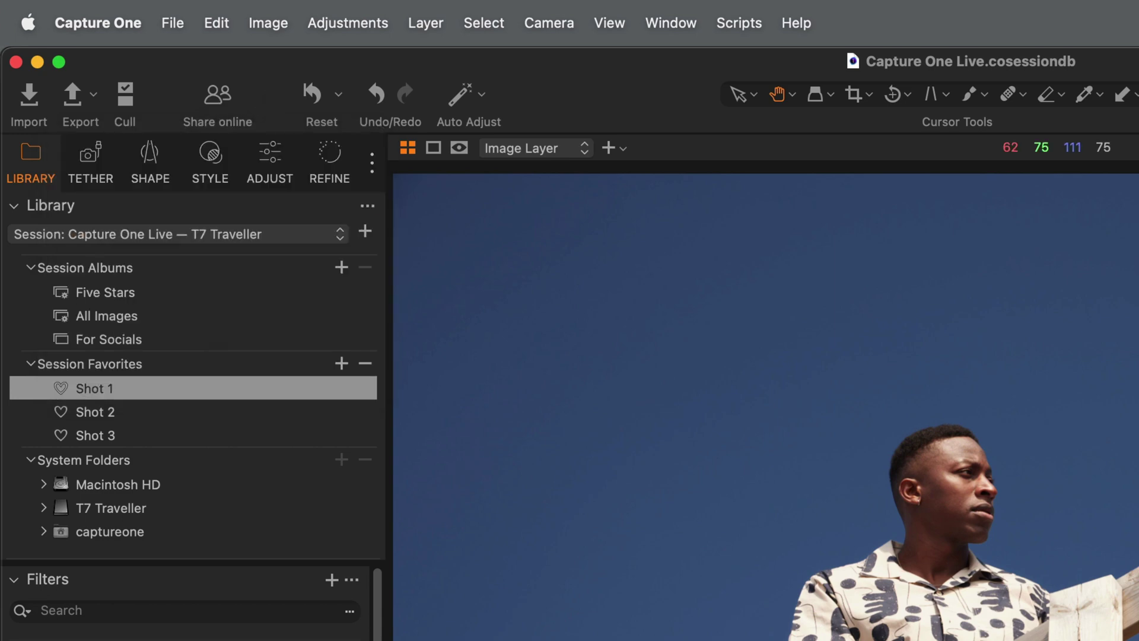
{"action": "right_click", "coordinate": [600, 86]}
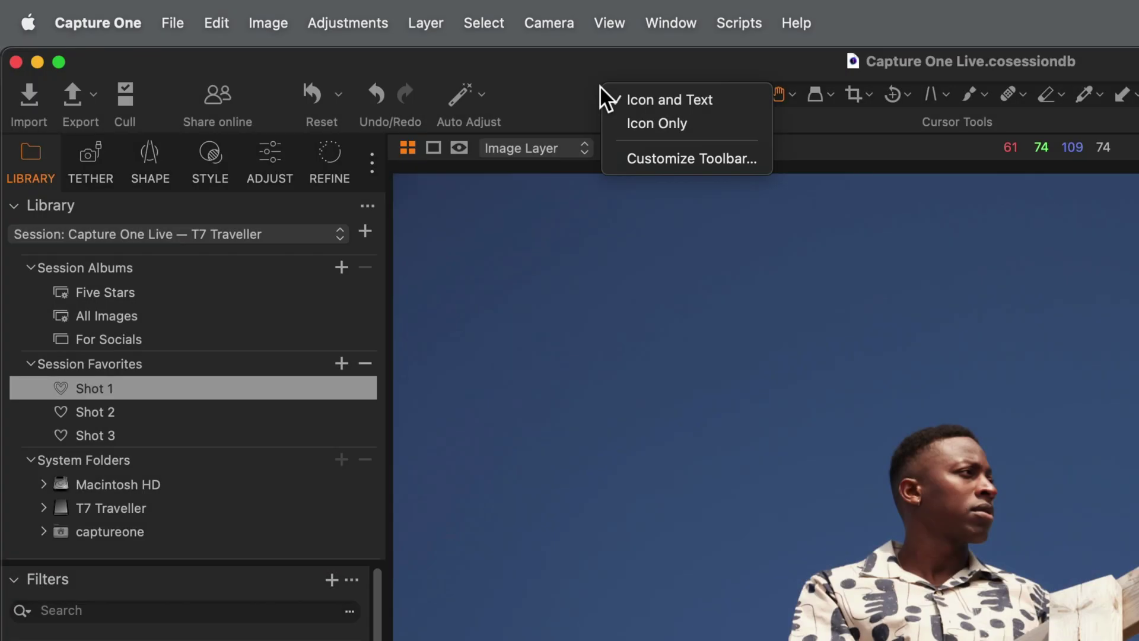
{"action": "left_click", "coordinate": [451, 212]}
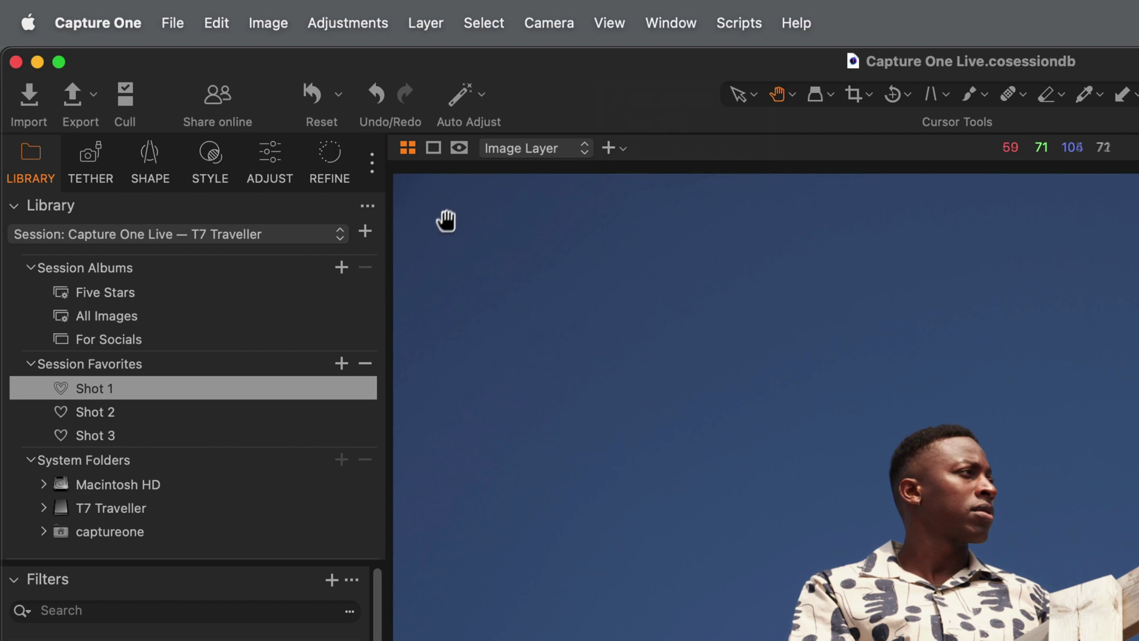
Target All Favorites for online sharing, with the watermark recipe left as None
{"action": "left_click", "coordinate": [209, 93]}
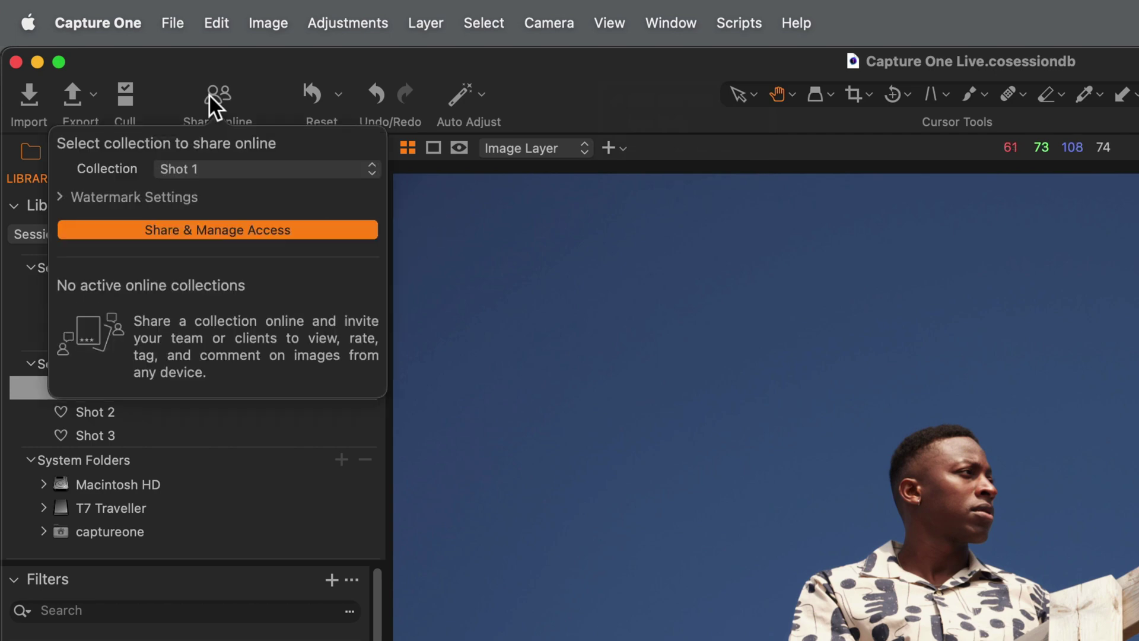
{"action": "left_click", "coordinate": [224, 167]}
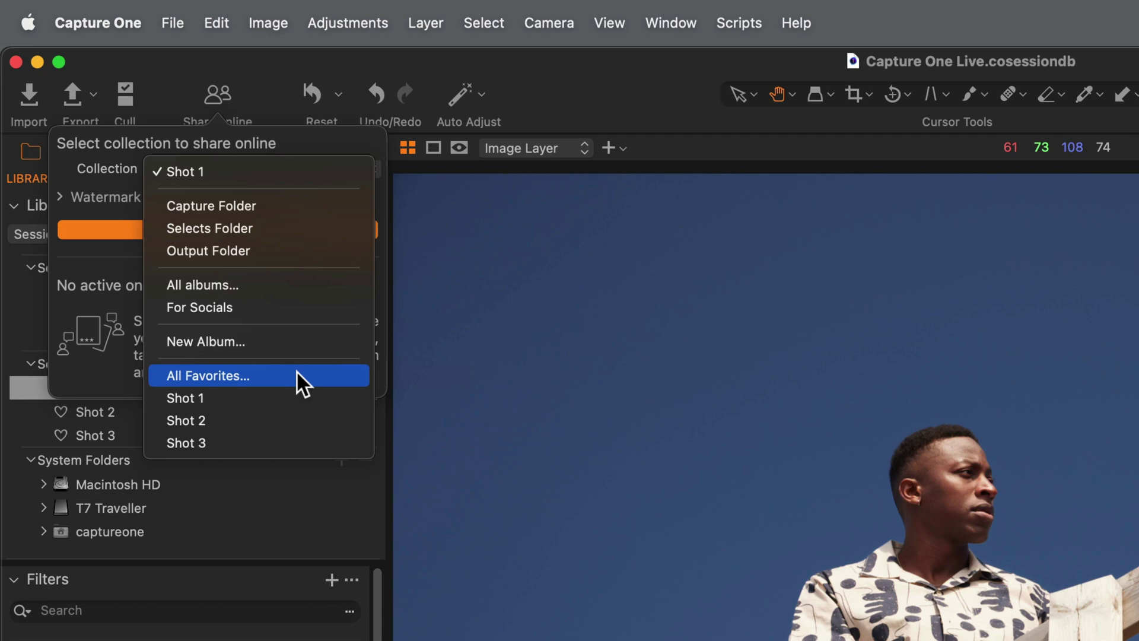
{"action": "left_click", "coordinate": [297, 375]}
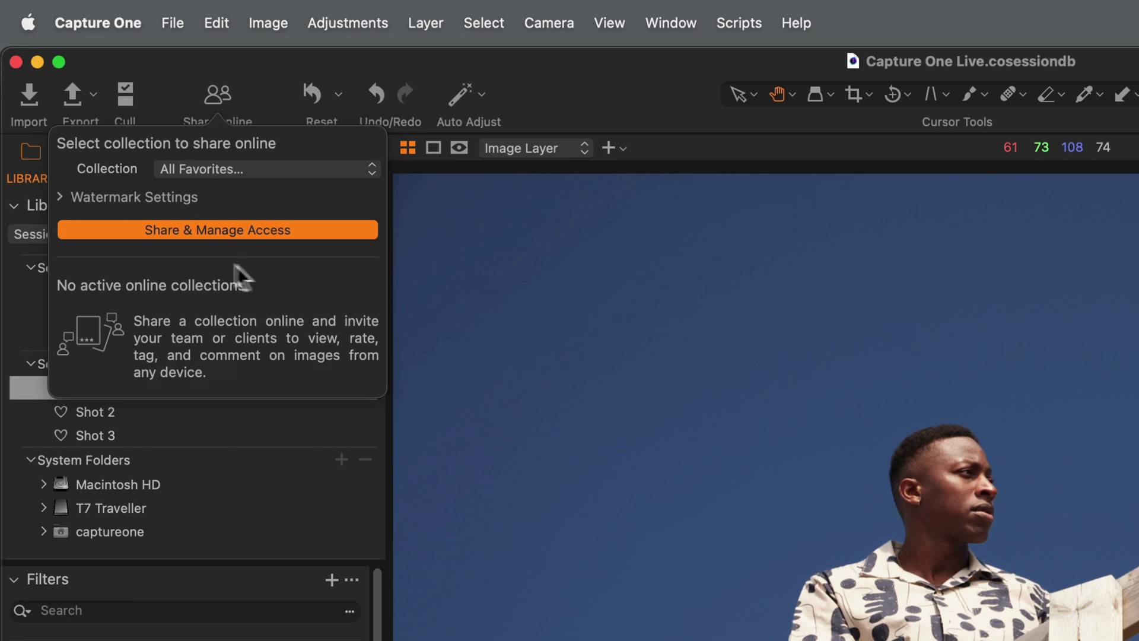
{"action": "left_click", "coordinate": [63, 192]}
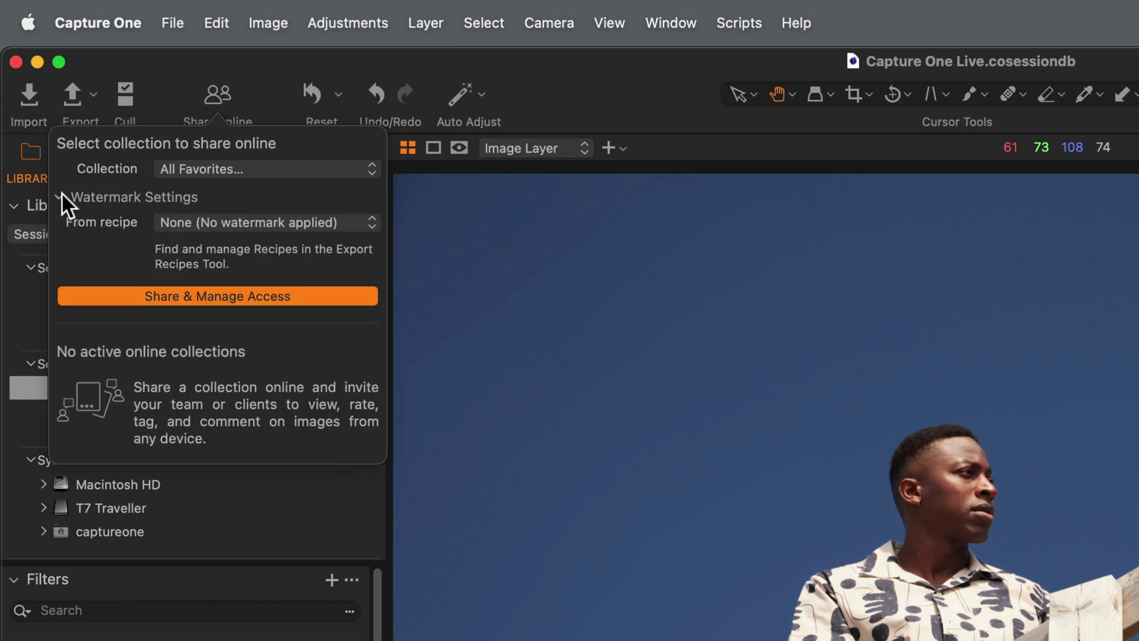
{"action": "left_click", "coordinate": [198, 222]}
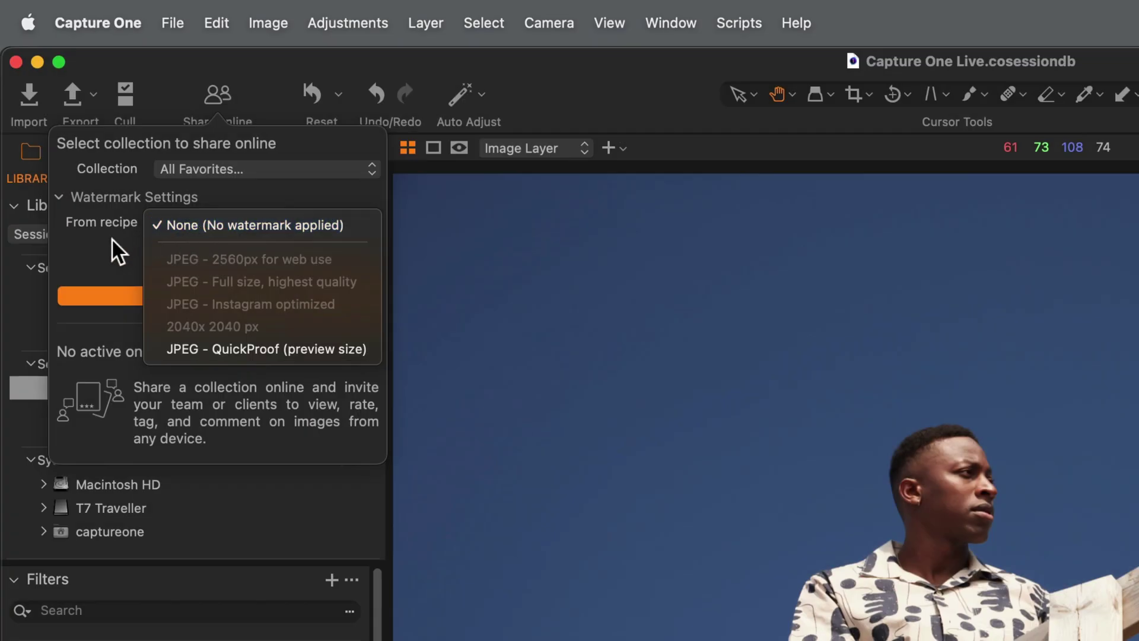
{"action": "left_click", "coordinate": [112, 238]}
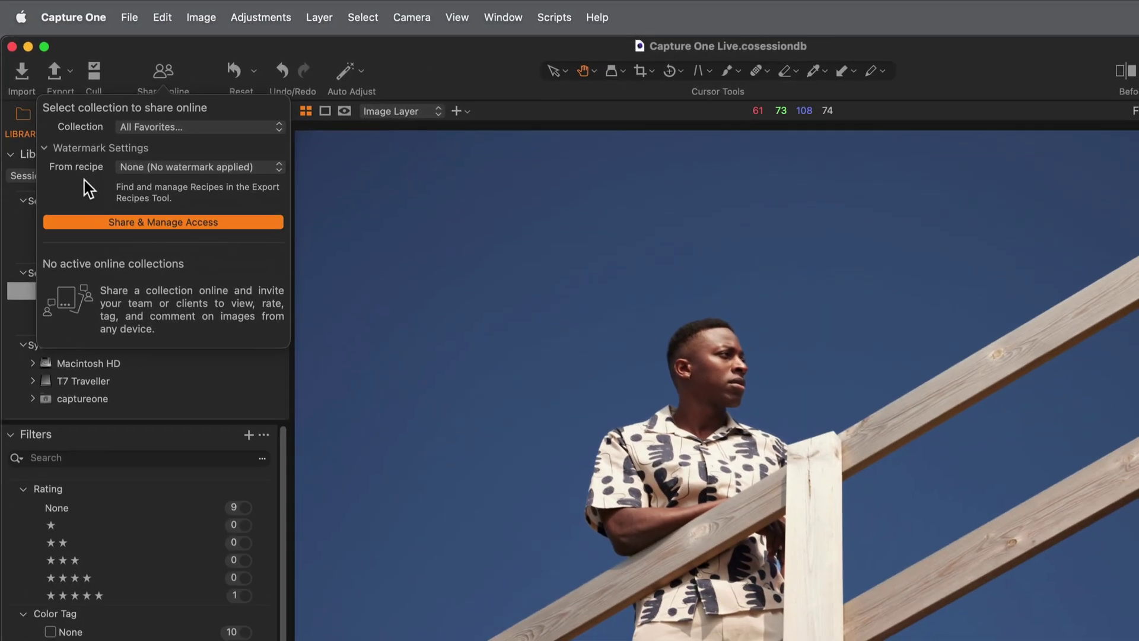
Share Session Favorites and invite a collaborator with 'can rate, tag and comment' permission
{"action": "left_click", "coordinate": [94, 223]}
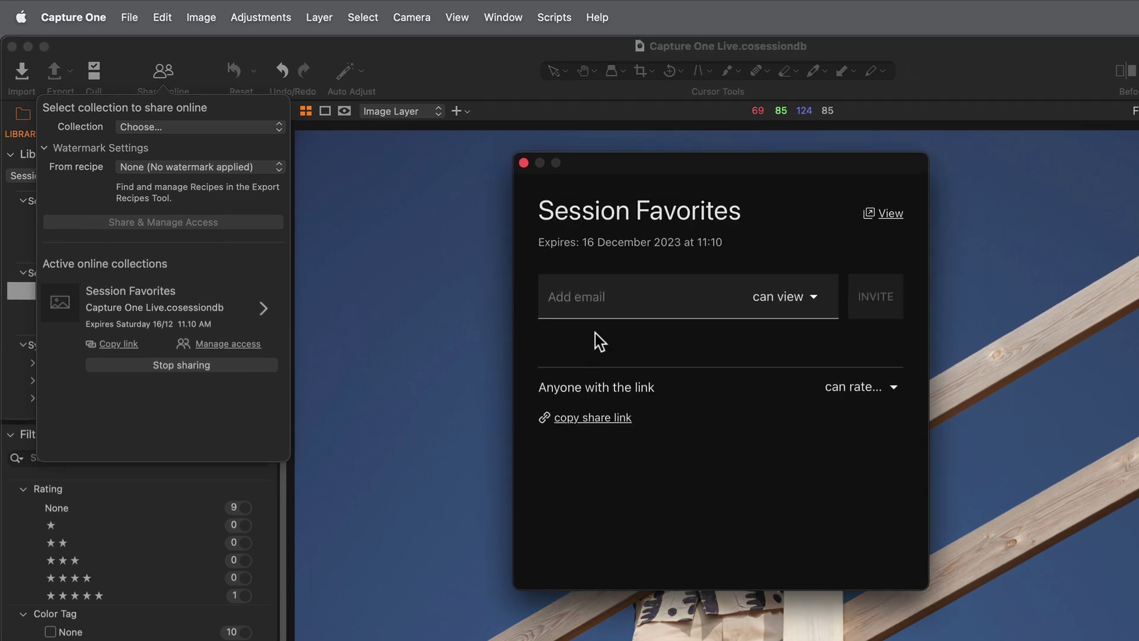
{"action": "left_click", "coordinate": [597, 316]}
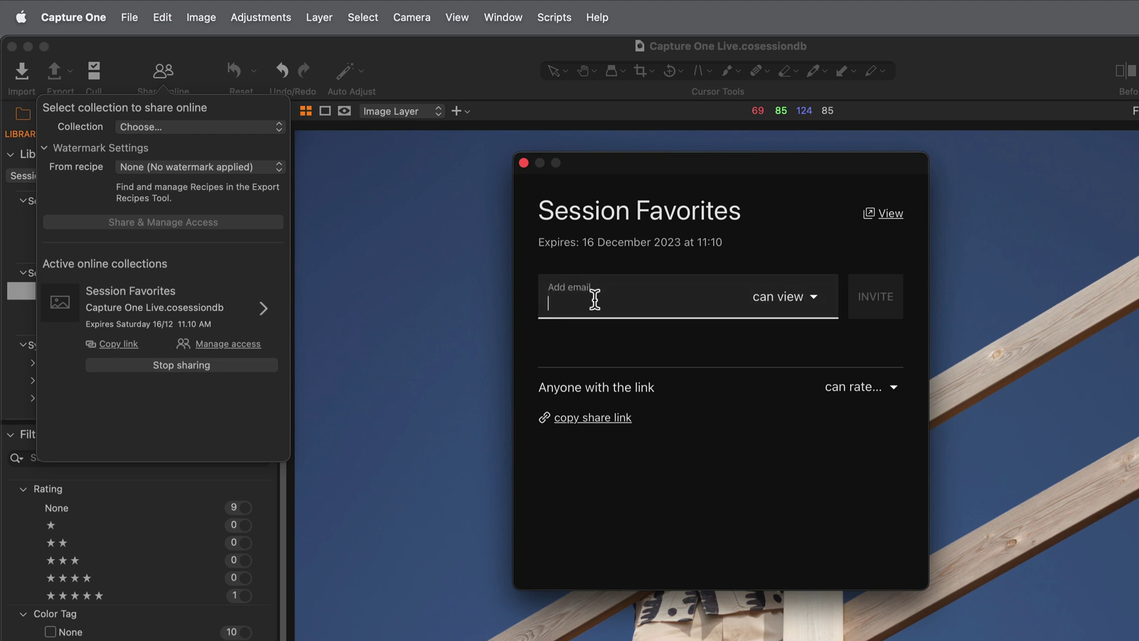
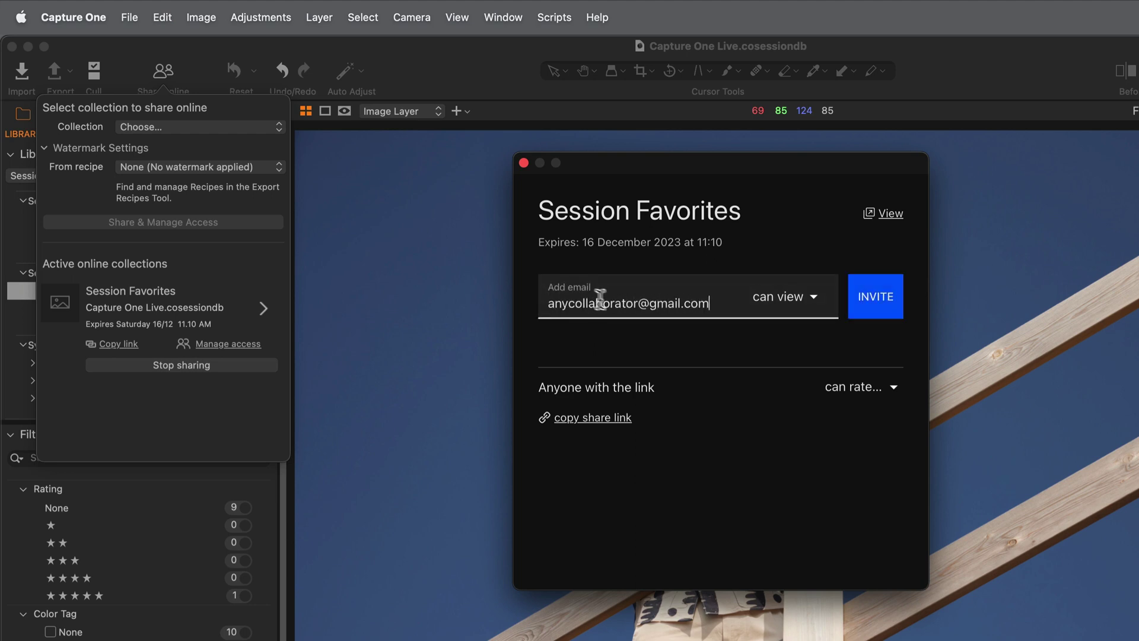
{"action": "left_click", "coordinate": [766, 309]}
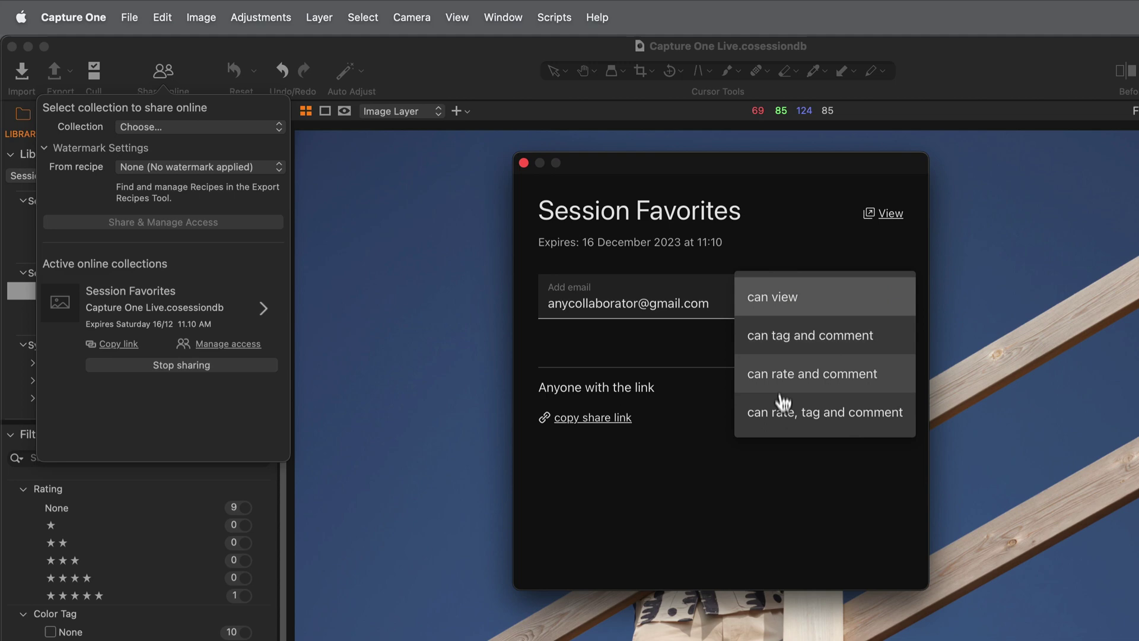
{"action": "left_click", "coordinate": [895, 421]}
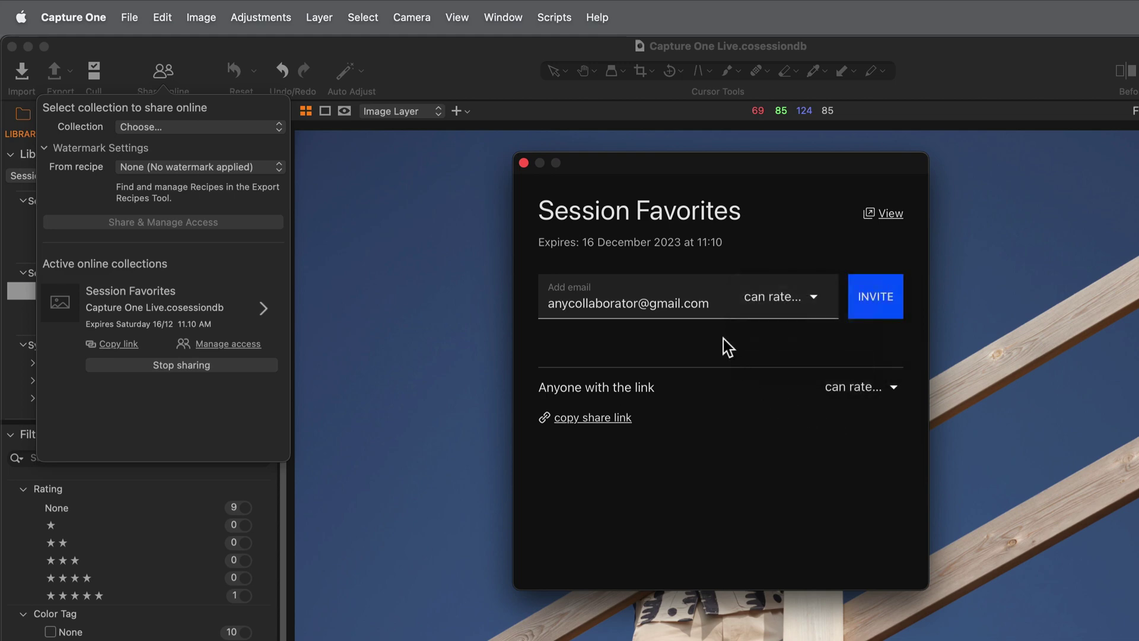
{"action": "left_click", "coordinate": [870, 307]}
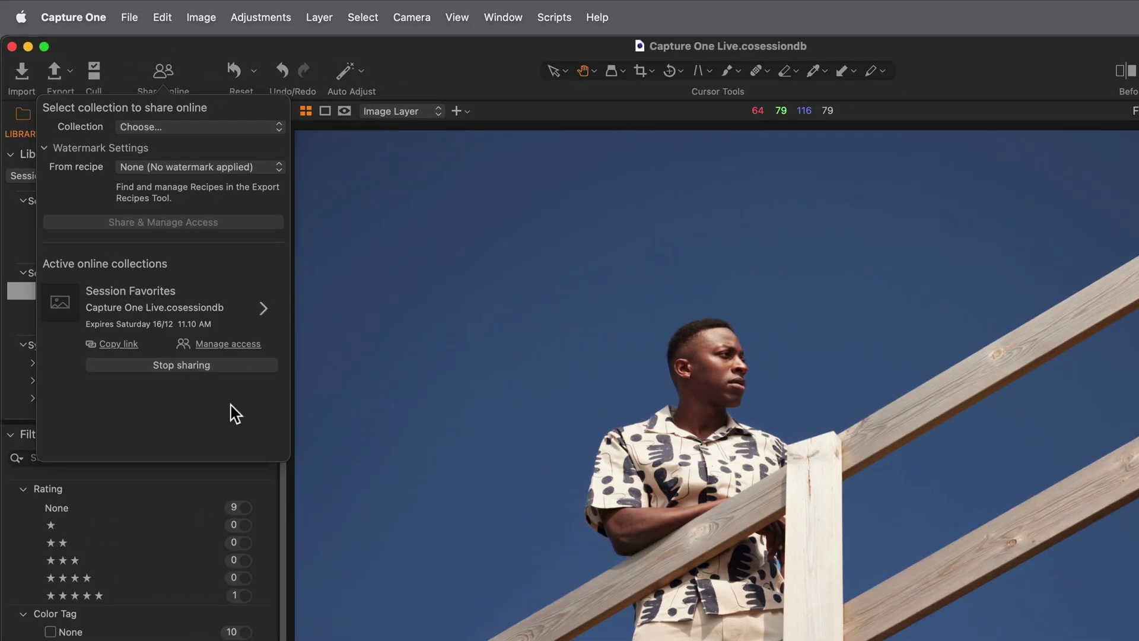
Open Manage access for Session Favorites to see the invited collaborator
{"action": "left_click", "coordinate": [248, 346]}
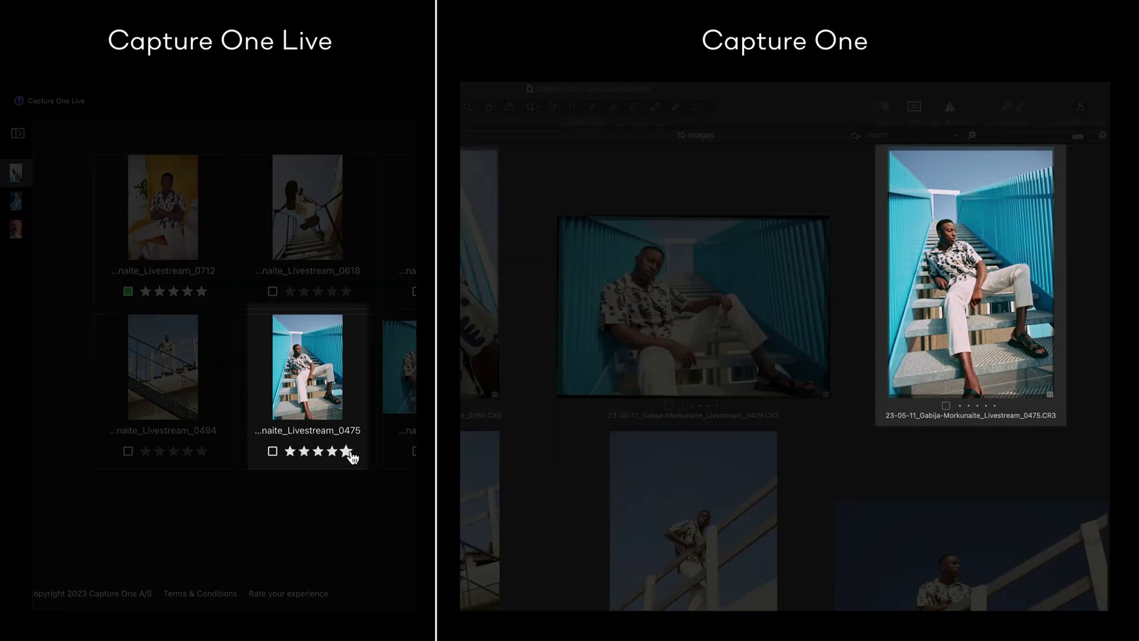
Give image 0475 a five-star rating in Capture One Live
{"action": "left_click", "coordinate": [346, 451]}
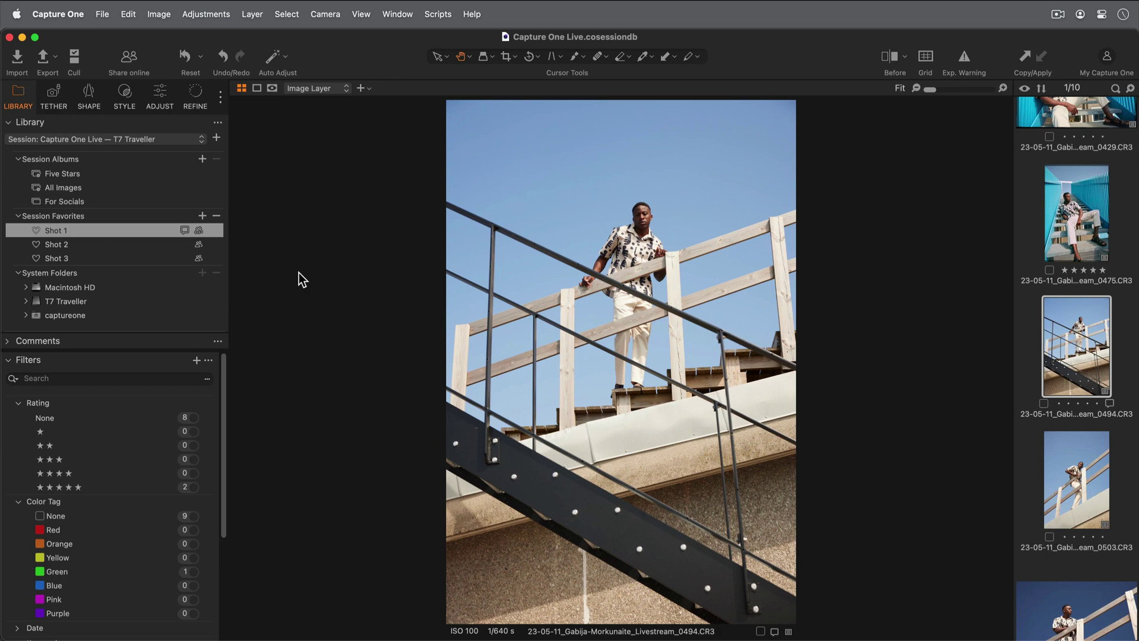
Open Comments on image 0494 and send the reply 'I agree!'
{"action": "left_click", "coordinate": [11, 343]}
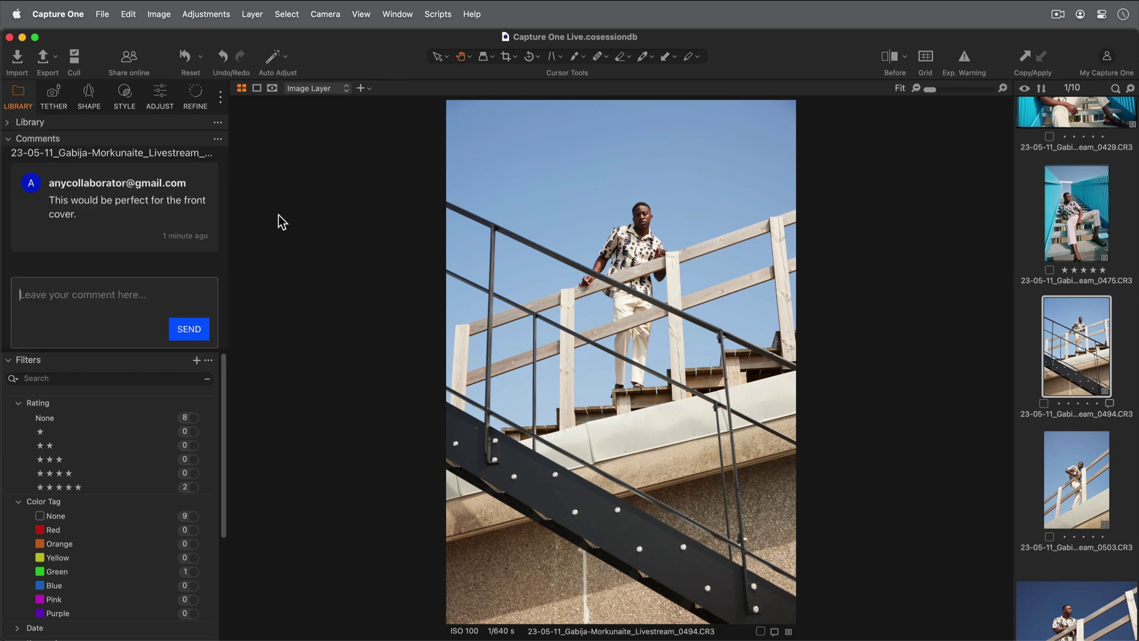
{"action": "type", "text": "I ag"}
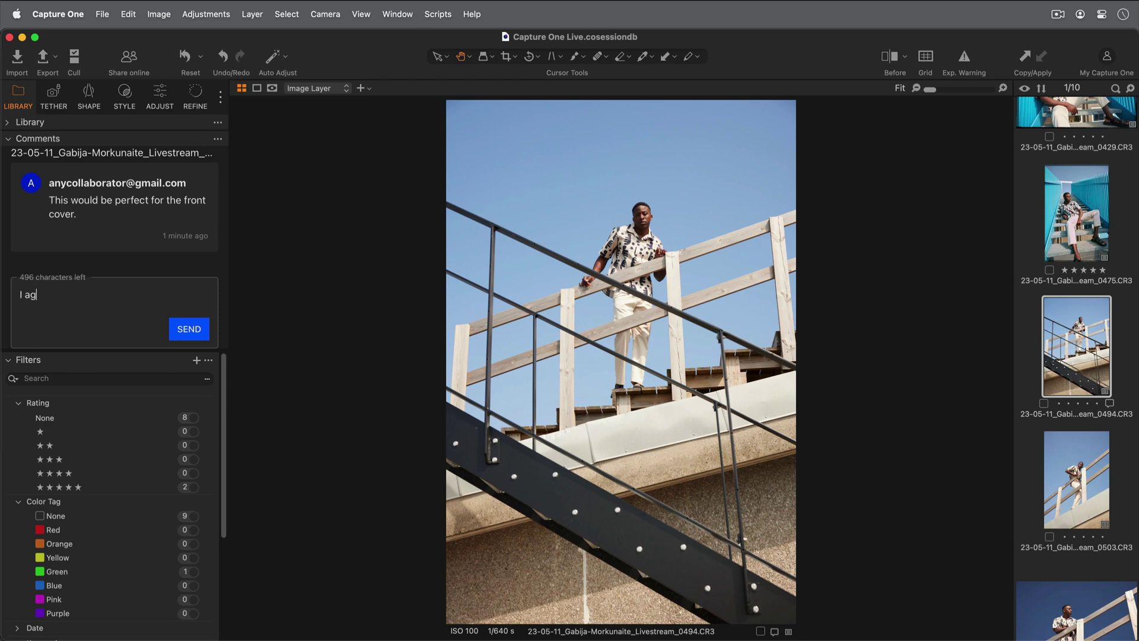
{"action": "type", "text": "ree!"}
{"action": "left_click", "coordinate": [190, 338]}
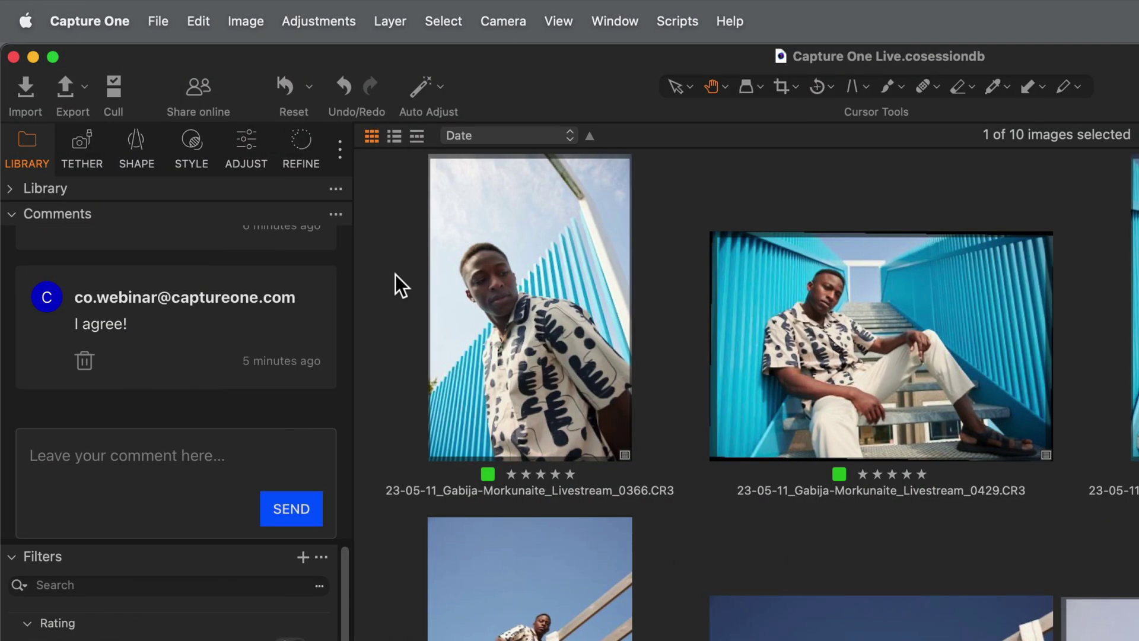
Choose Stop sharing for Session Favorites under Active online collections
{"action": "left_click", "coordinate": [196, 89]}
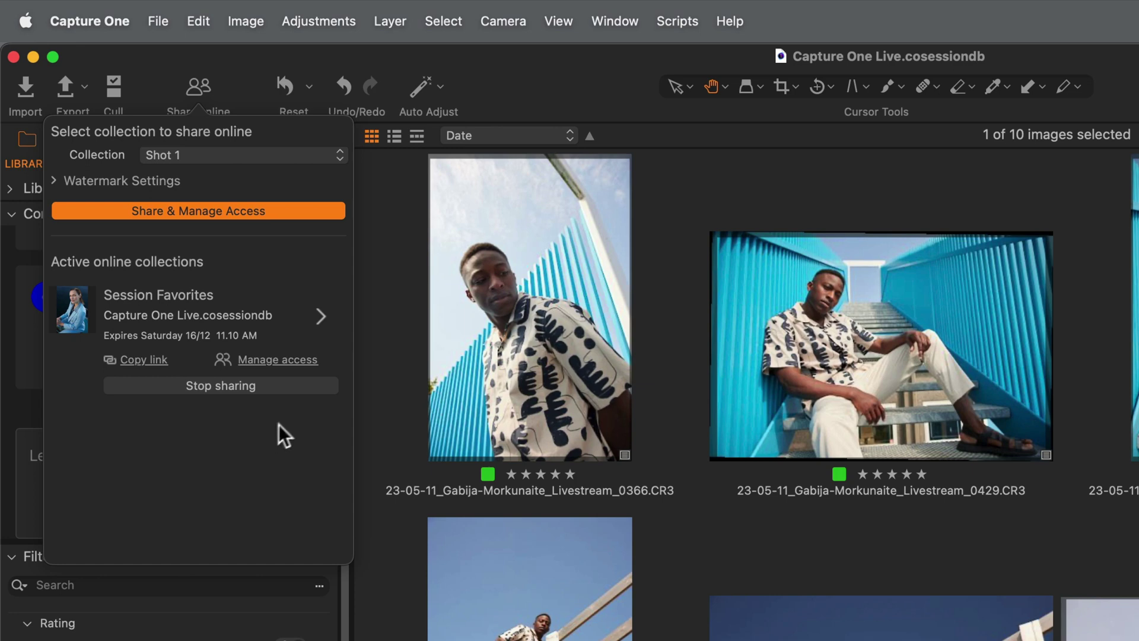
{"action": "left_click", "coordinate": [285, 385]}
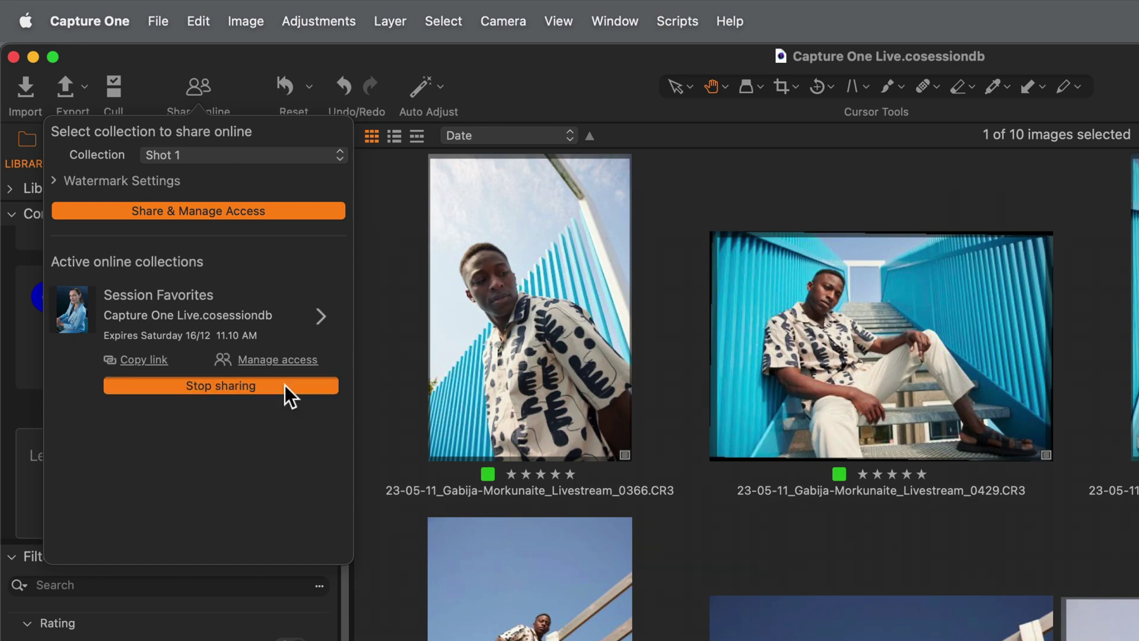